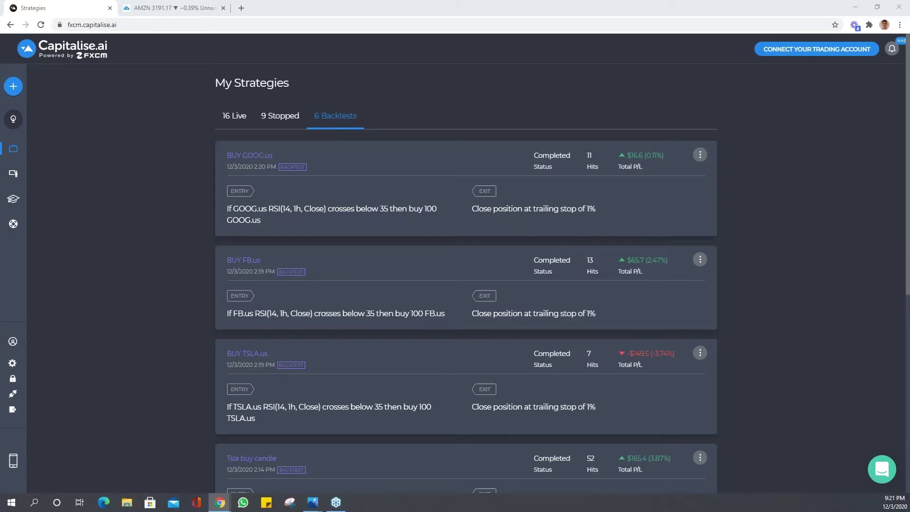
Switch to the Photos window showing the thermometer image 1437301.png
key(alt+Tab)
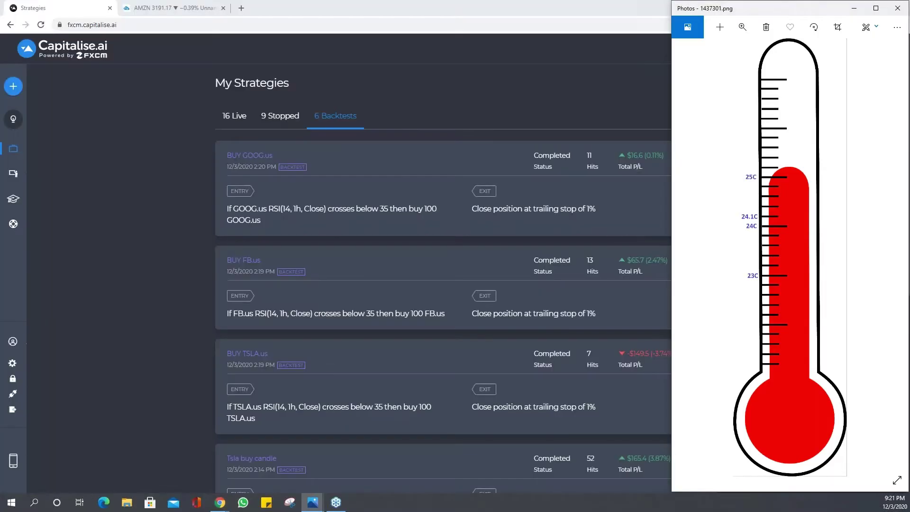
Return focus to the Capitalise.ai strategies page in Chrome
key(alt+Tab)
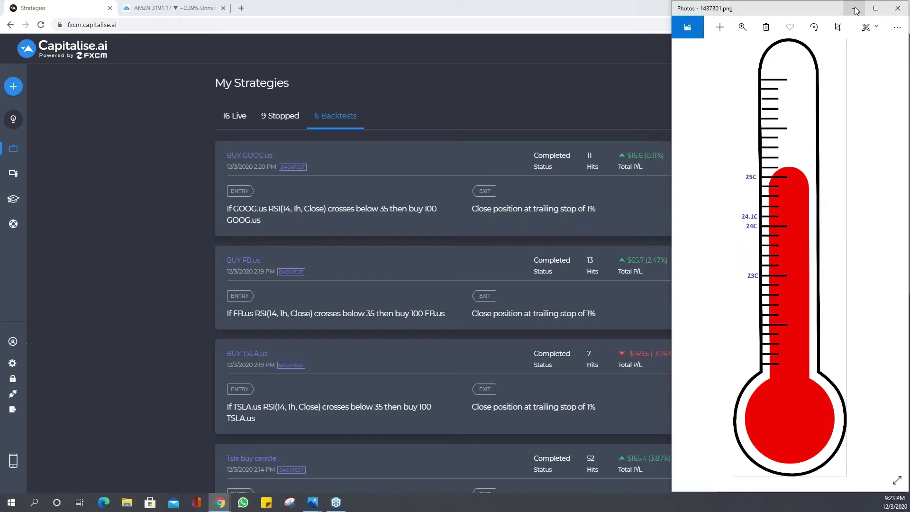
Minimize the thermometer image, then scroll the backtests list to the Tsla buy candle actions menu
click(856, 10)
scroll(454, 298, down, 1)
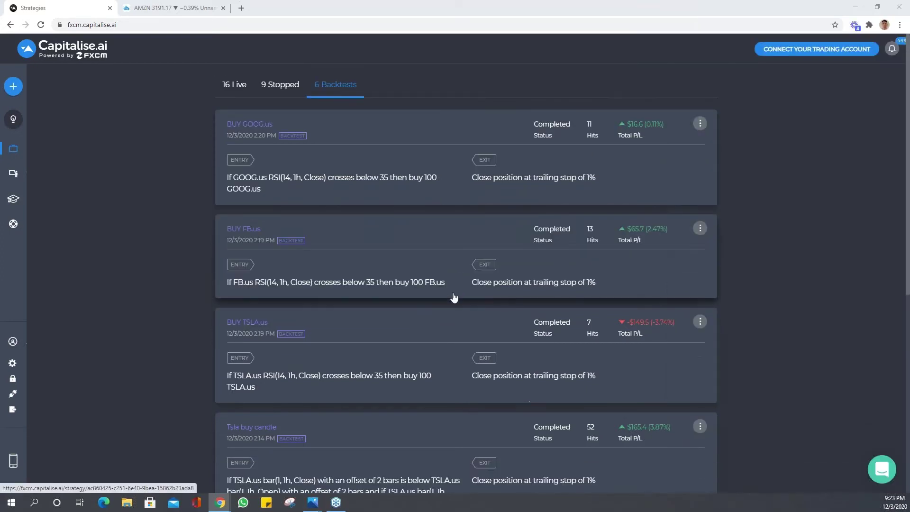
scroll(454, 297, down, 2)
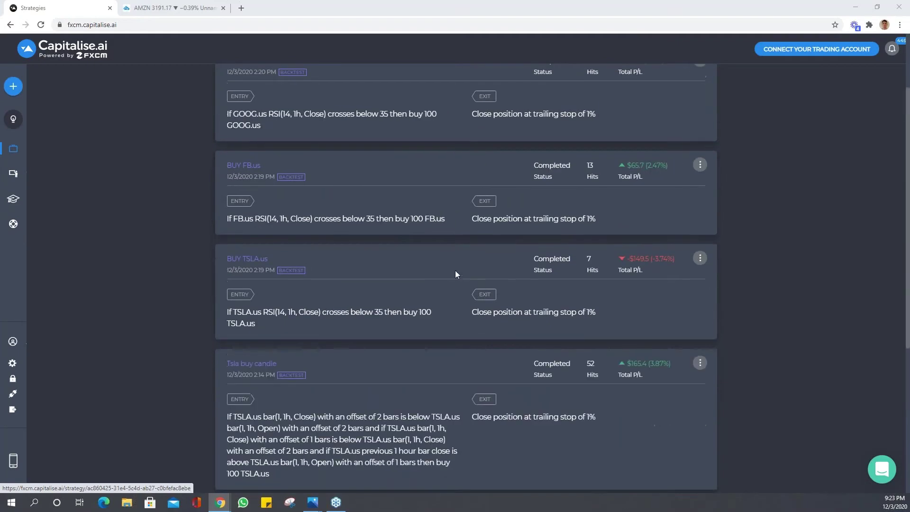
scroll(444, 286, up, 3)
scroll(449, 281, down, 1)
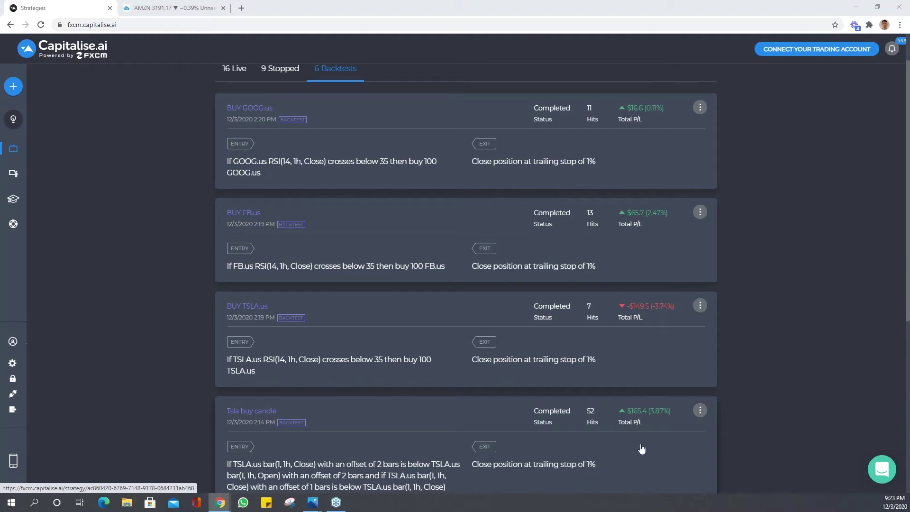
click(700, 411)
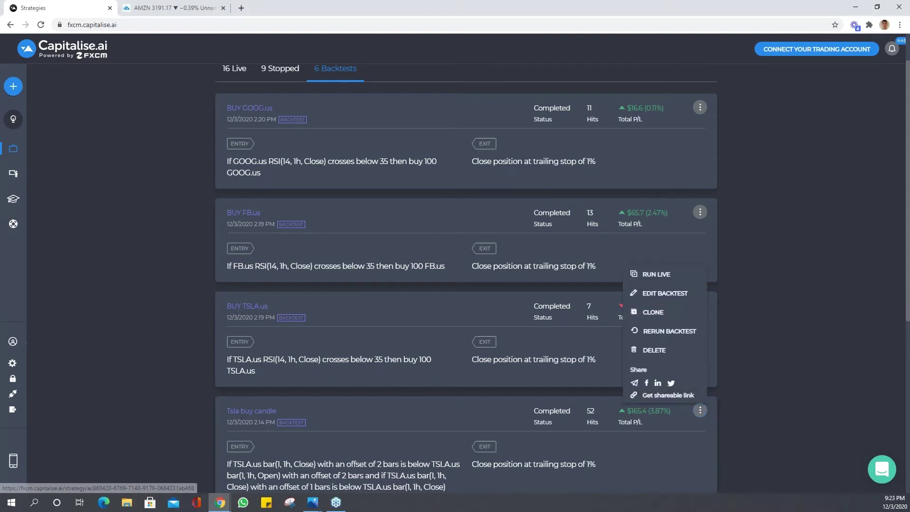
Clone Tsla buy candle with a 2% trailing stop exit, start its backtest, then return to My Strategies
click(669, 331)
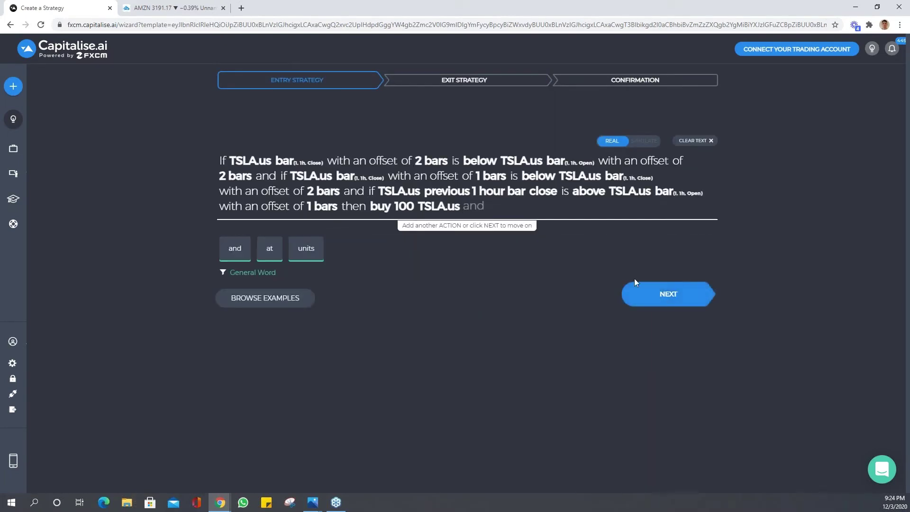
click(650, 293)
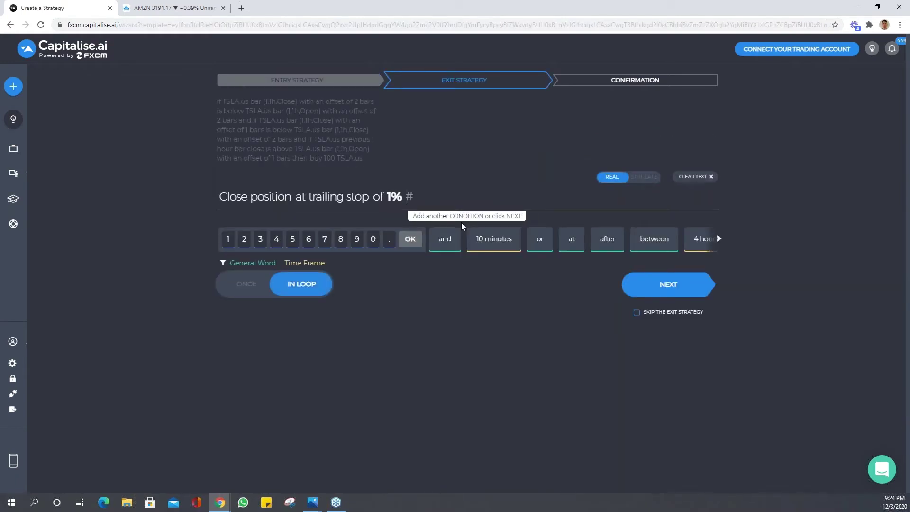
text(2%)
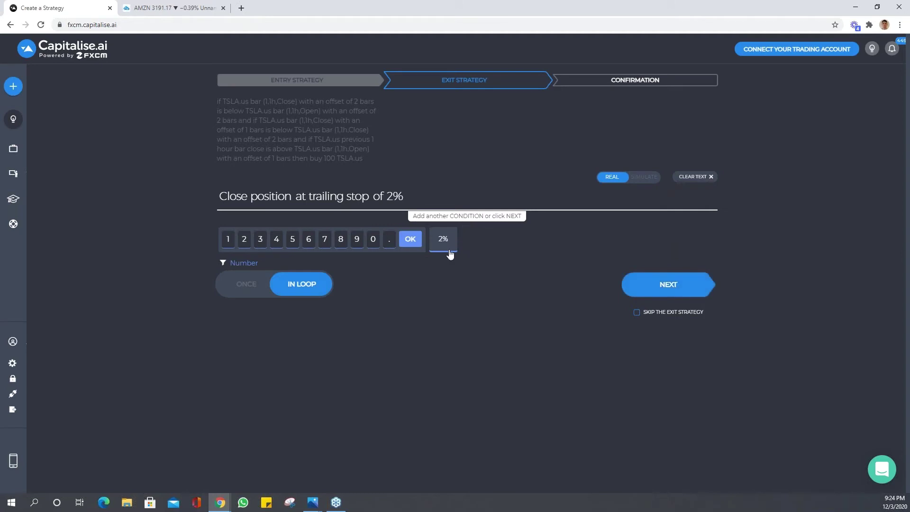
click(450, 255)
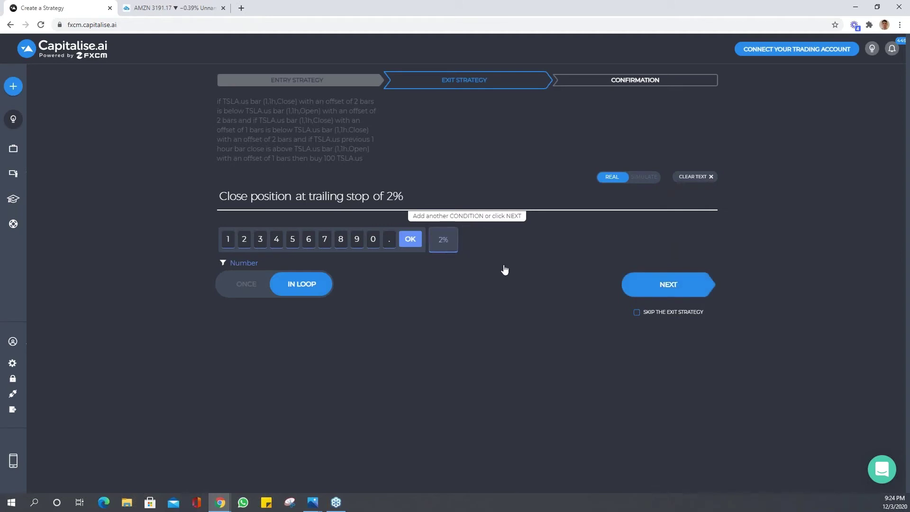
click(676, 294)
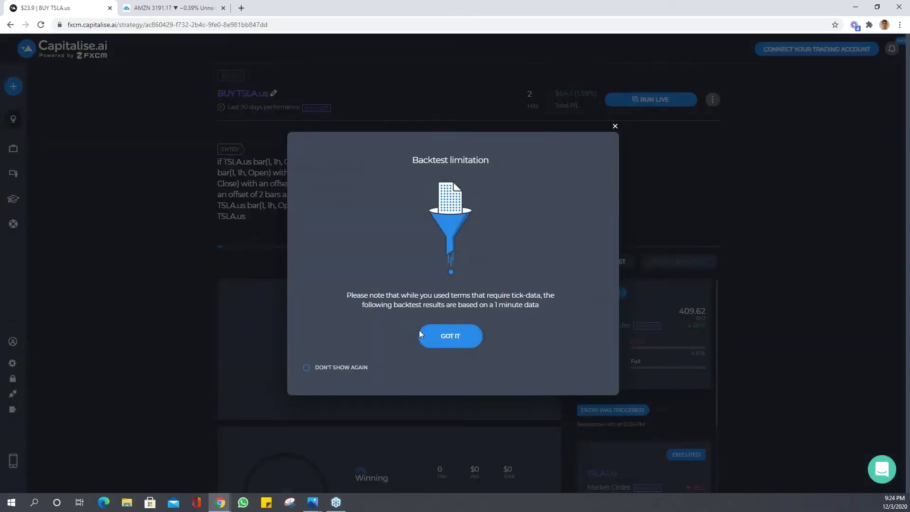
click(426, 335)
click(39, 151)
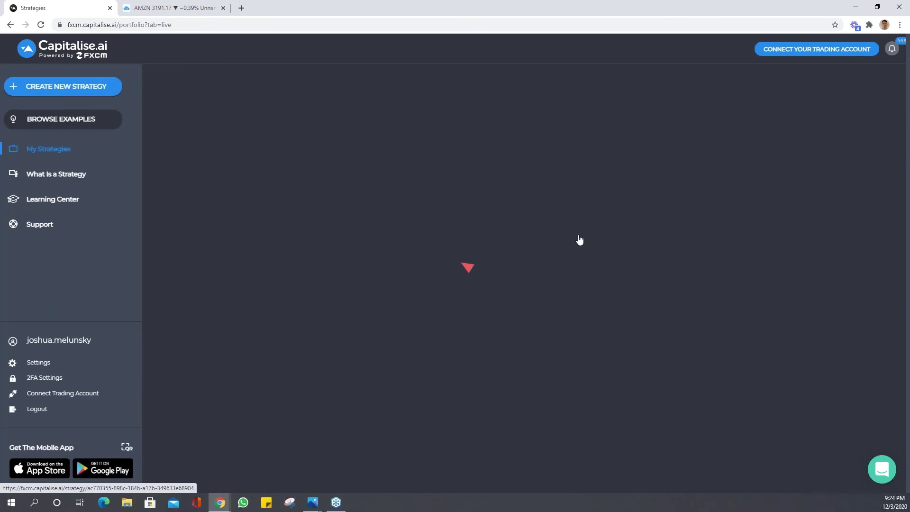
Clone the RSI-based BUY TSLA.us backtest and advance past its entry rule
scroll(564, 239, down, 1)
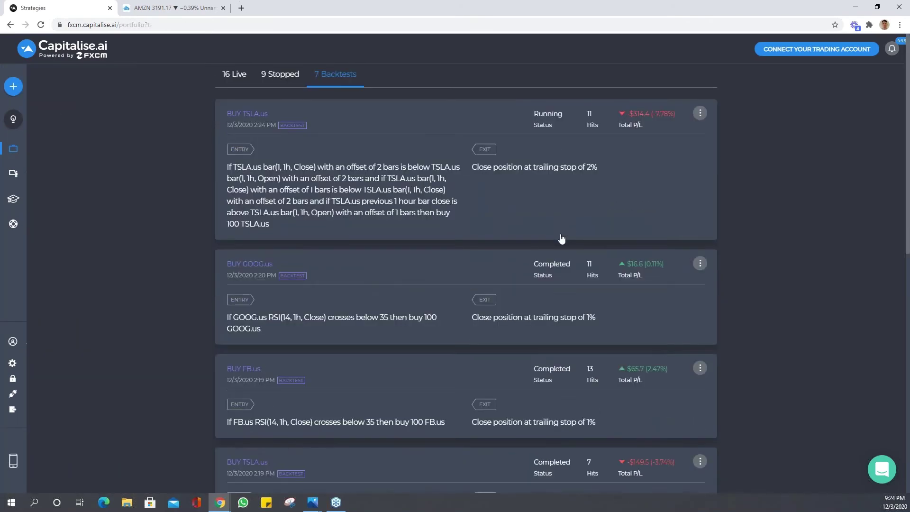
scroll(562, 239, down, 6)
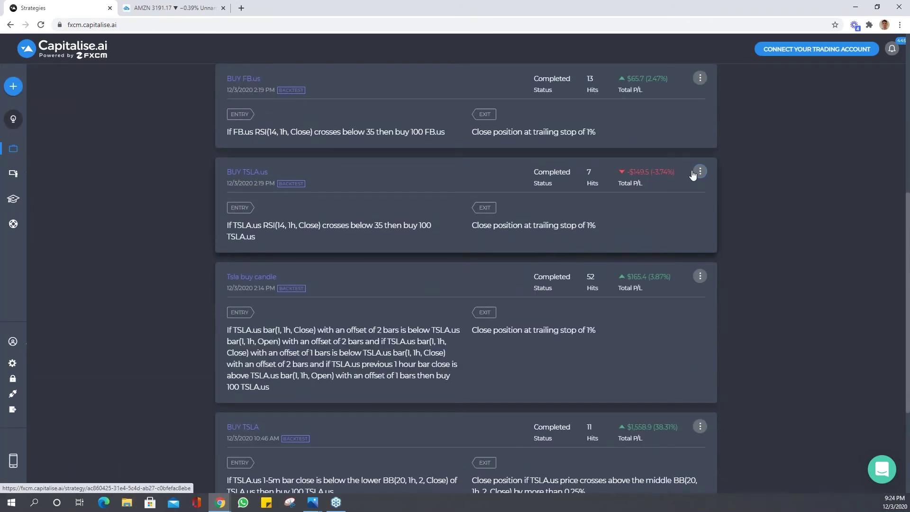
click(700, 172)
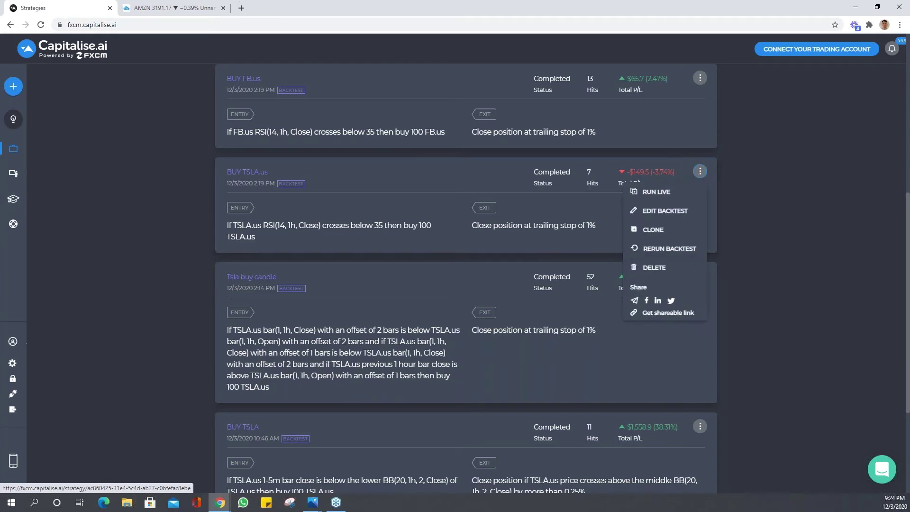
click(659, 230)
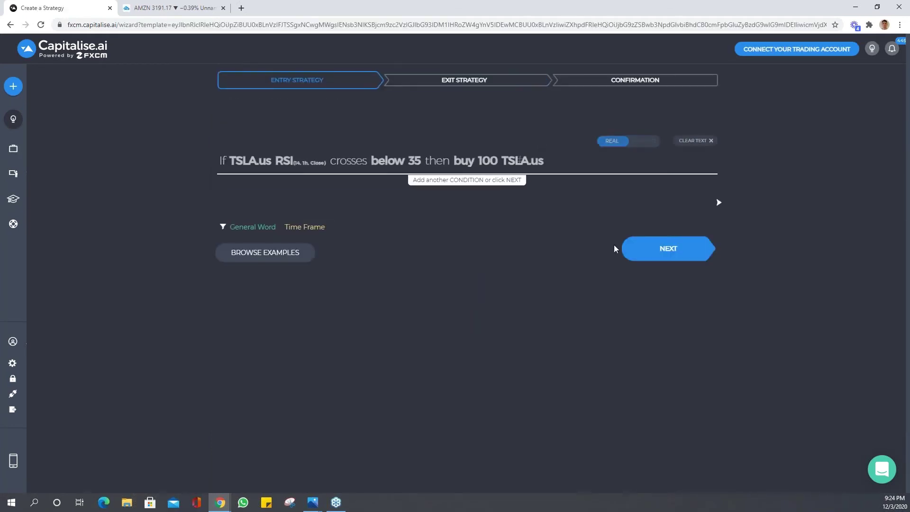
click(667, 251)
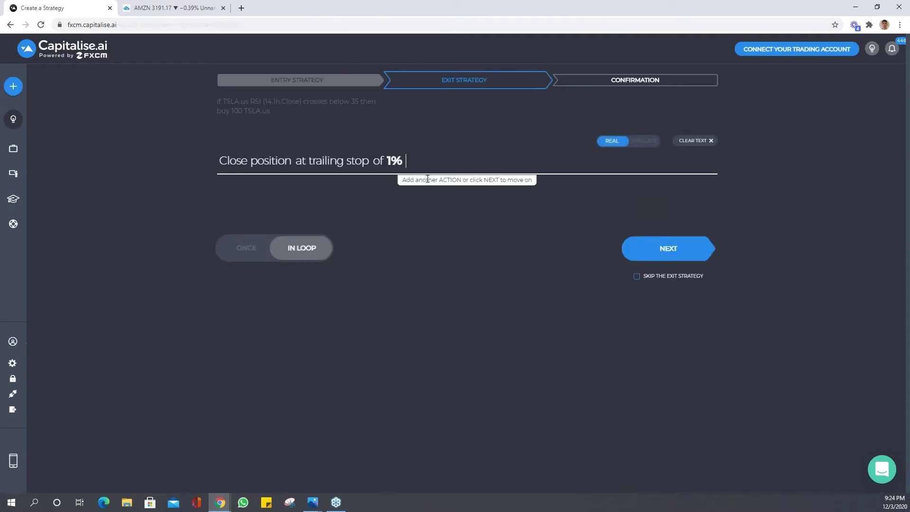
Change the clone's trailing stop from 1% to 2%, start its backtest, and return to My Strategies
key(BackSpace)
key(BackSpace)
text(2)
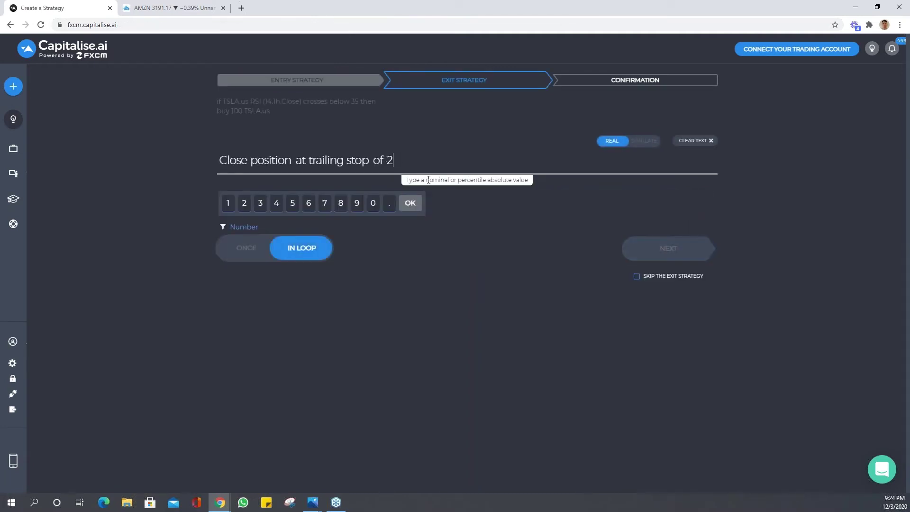
click(483, 195)
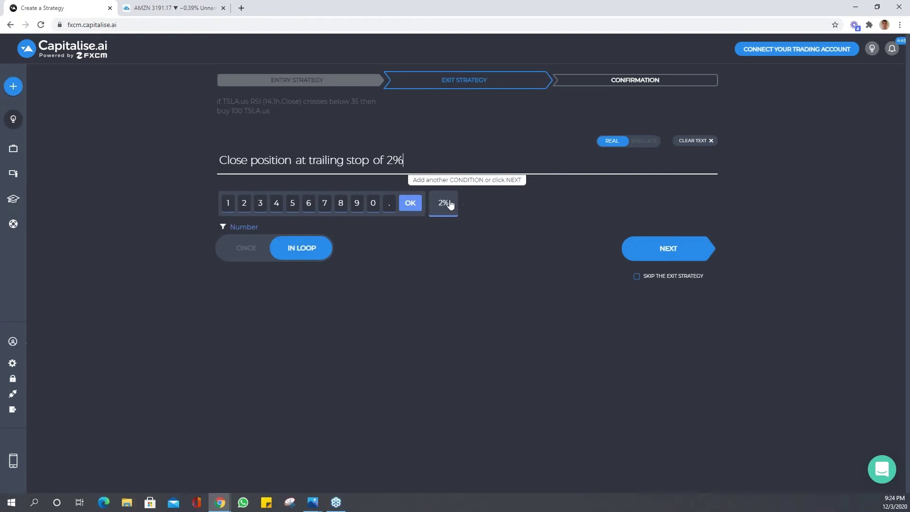
click(684, 253)
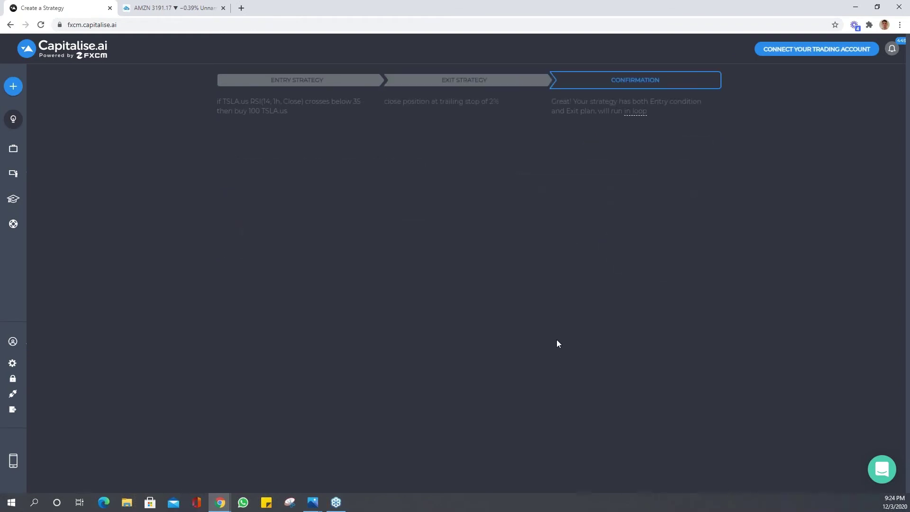
key(Return)
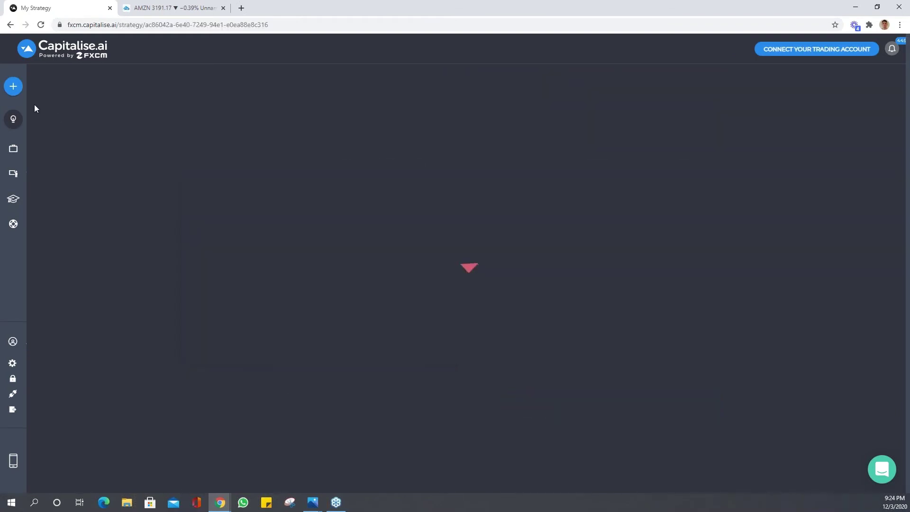
click(14, 151)
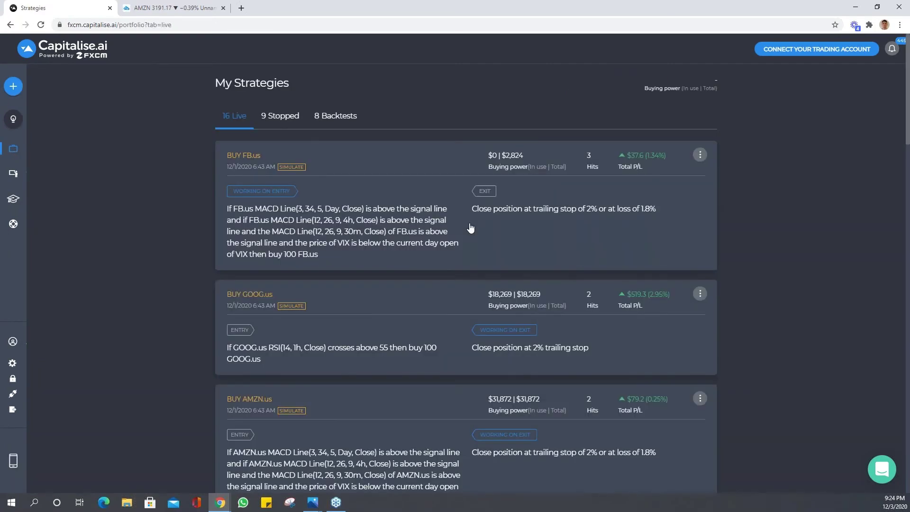
Open Edit Backtest on the BUY FB.us backtest and advance to its exit rule
click(334, 117)
scroll(448, 294, down, 7)
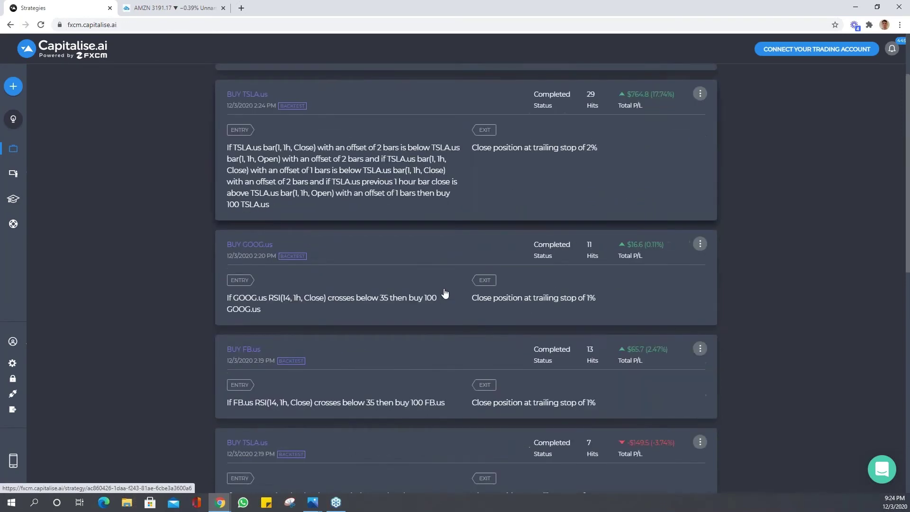
click(700, 183)
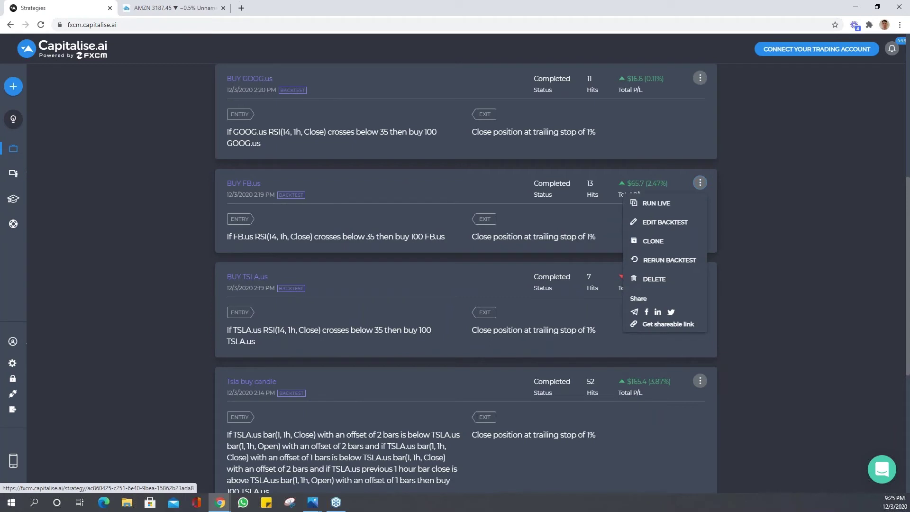
click(663, 222)
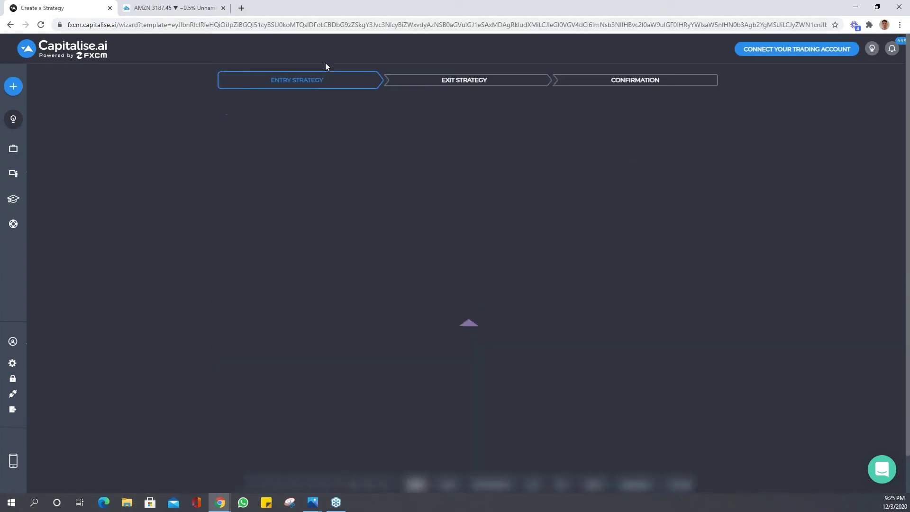
click(672, 258)
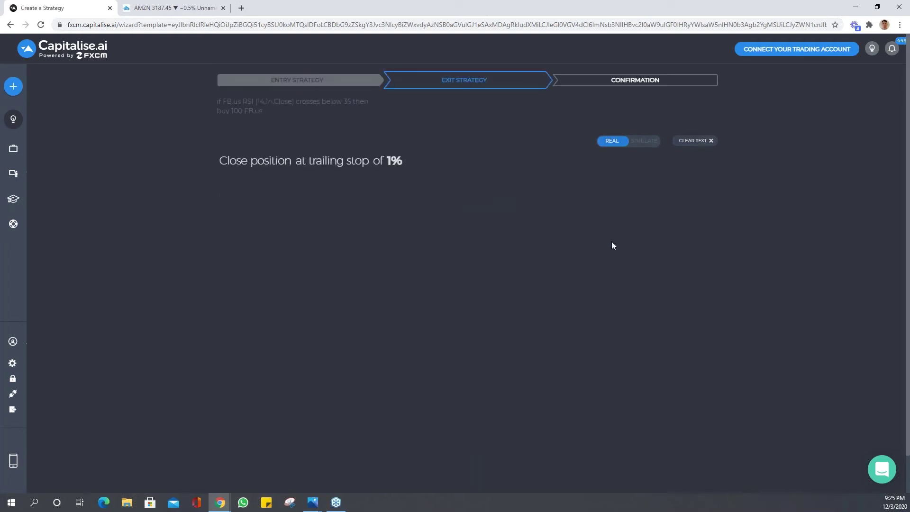
Set the FB.us trailing stop to 2%, run the backtest, and return to My Strategies
click(418, 166)
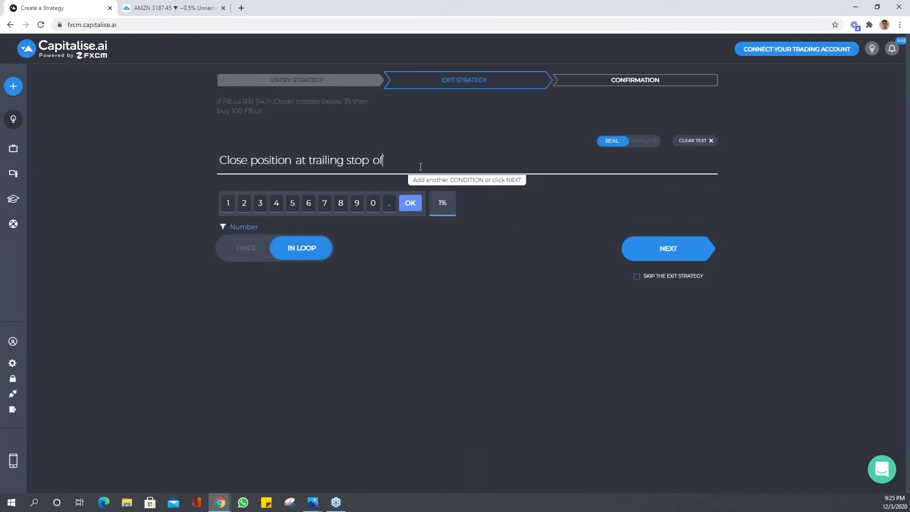
text(2%)
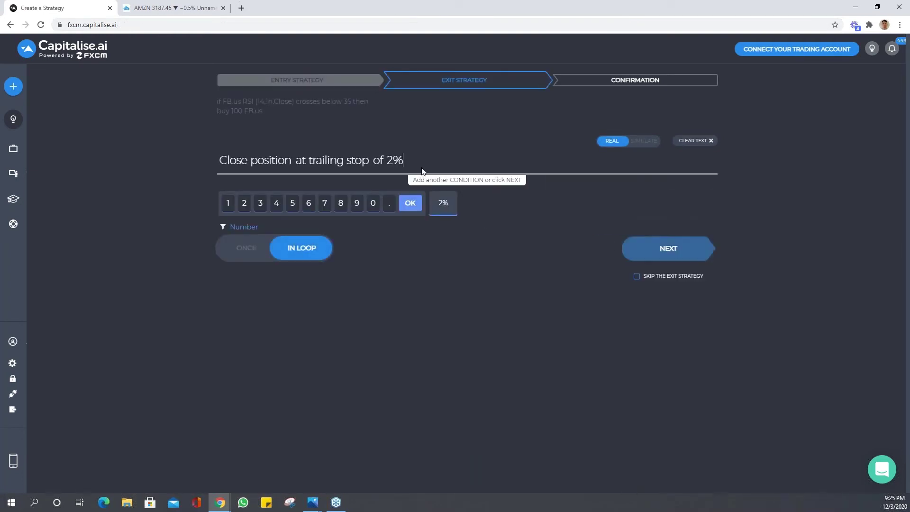
click(691, 256)
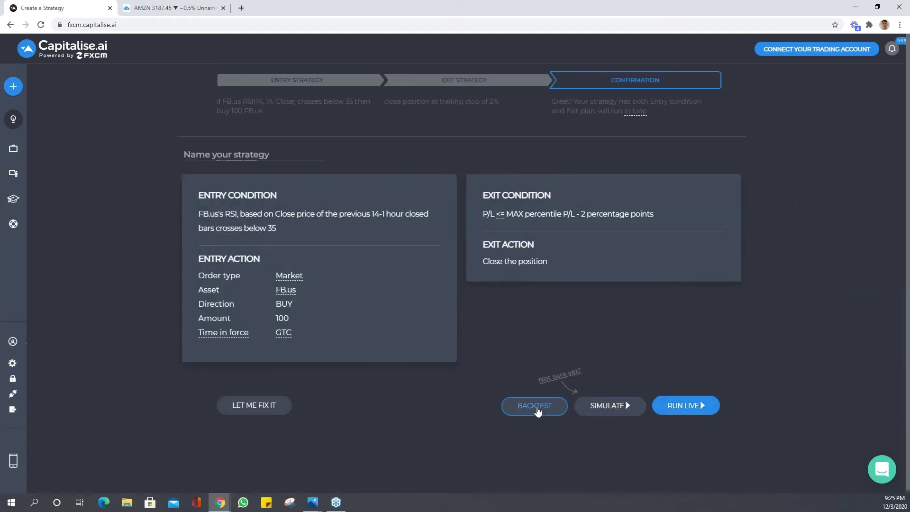
click(537, 408)
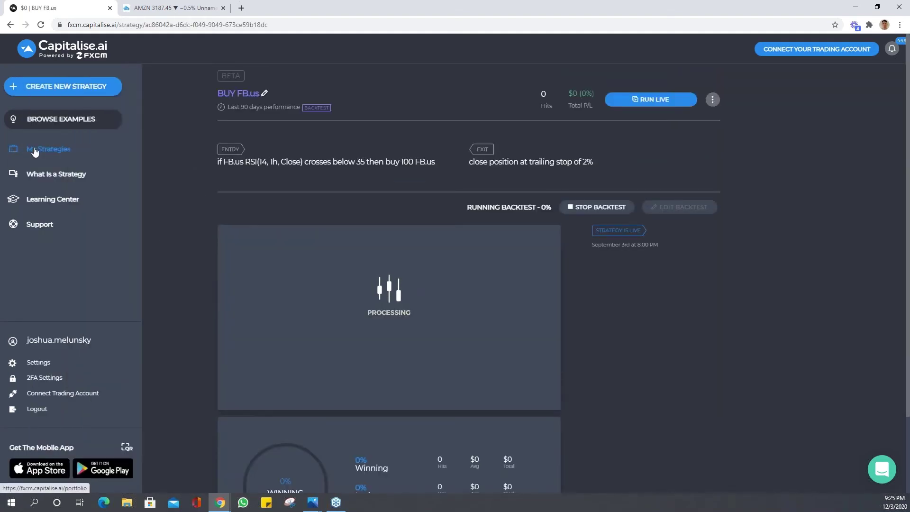
click(34, 149)
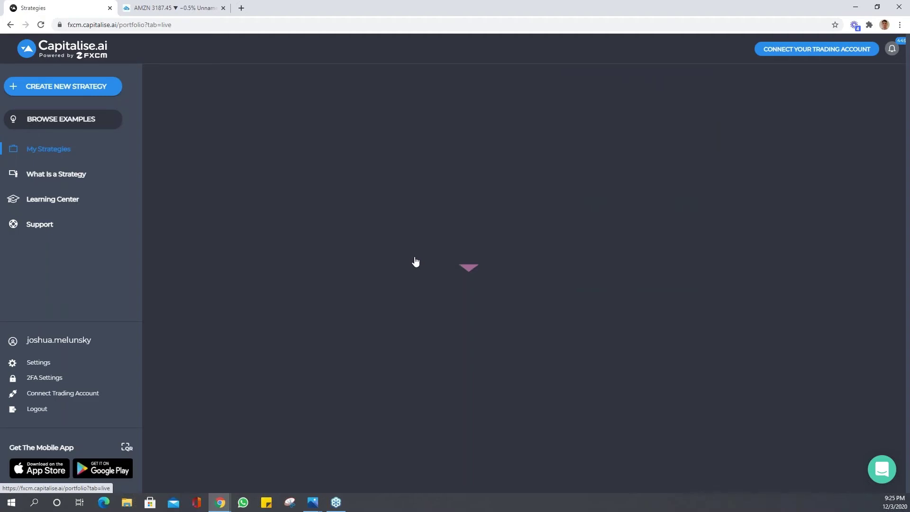
Scroll down to the BUY GOOG.us backtest and clone it
scroll(454, 366, down, 1)
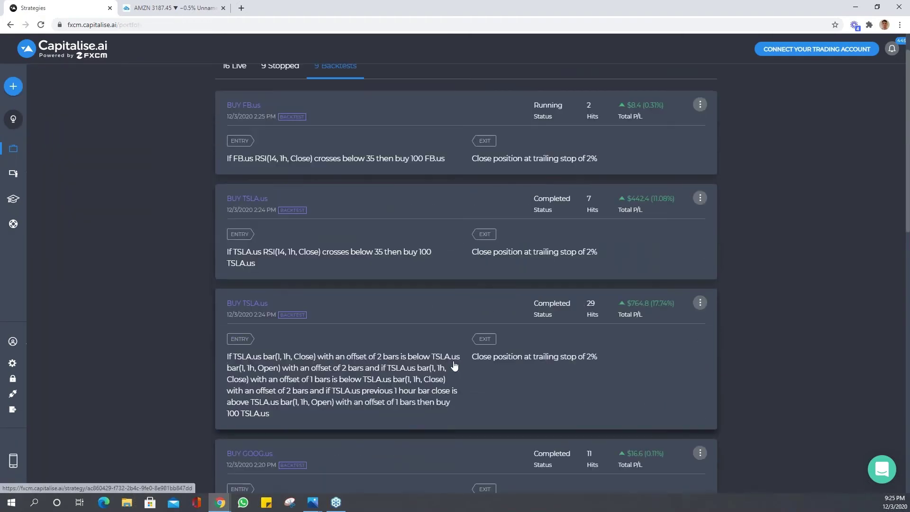
scroll(454, 365, down, 4)
click(700, 266)
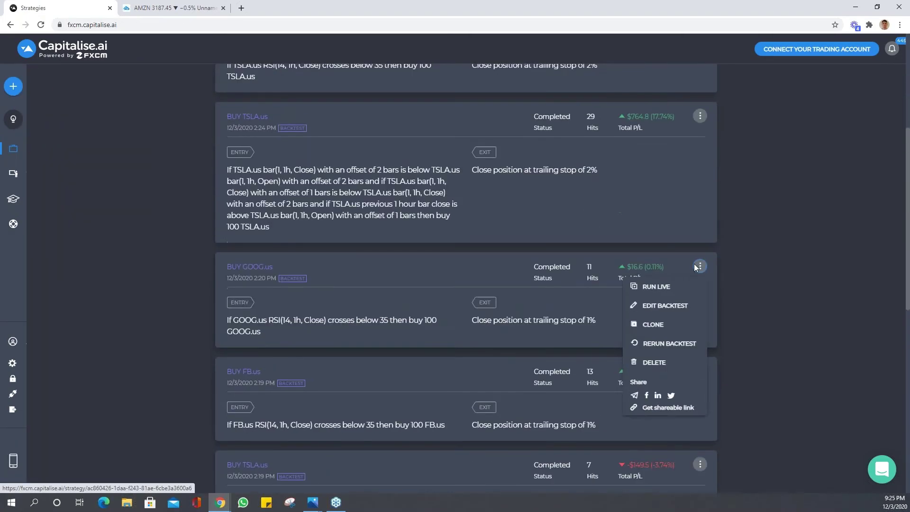
click(661, 326)
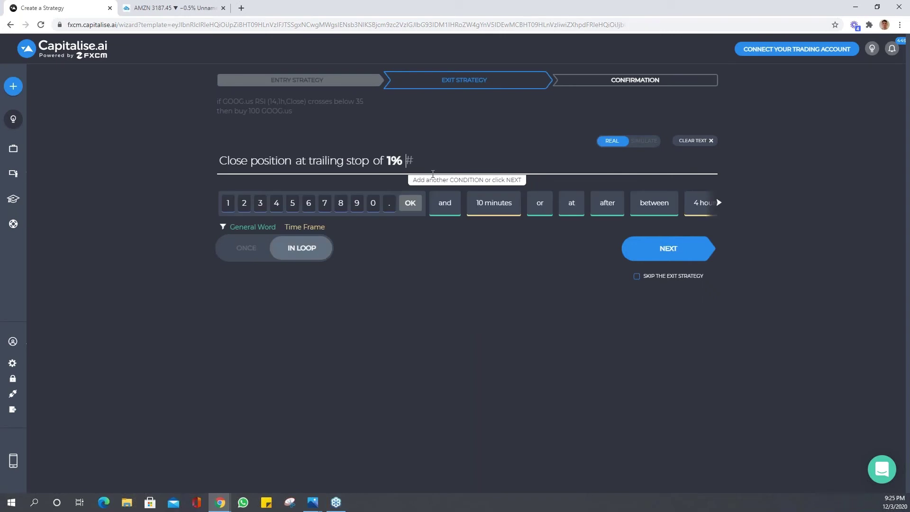
Replace the 1% trailing stop with 2%, run the backtest, and return to My Strategies
key(BackSpace)
key(BackSpace)
text(2%)
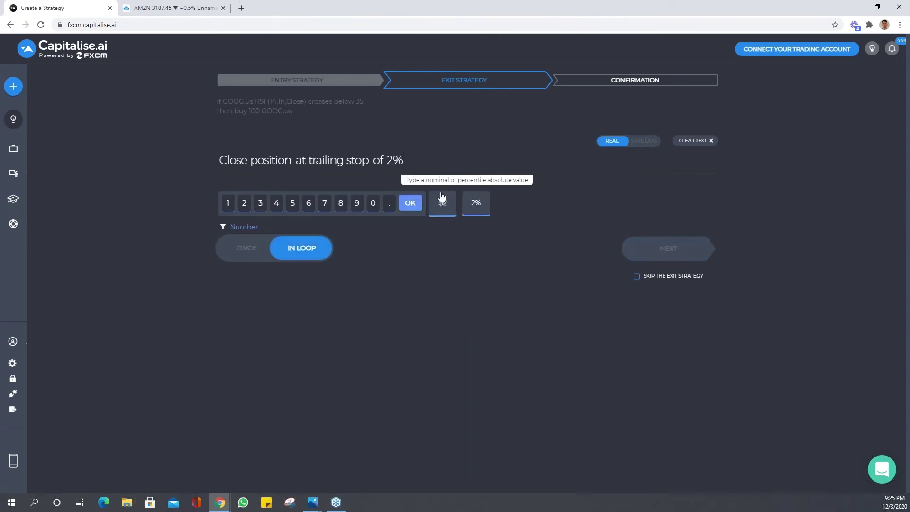
click(678, 251)
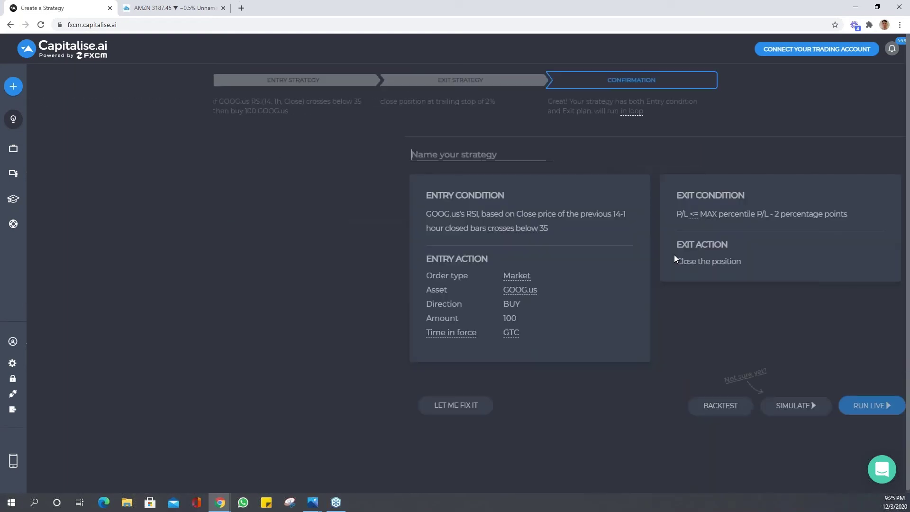
click(541, 407)
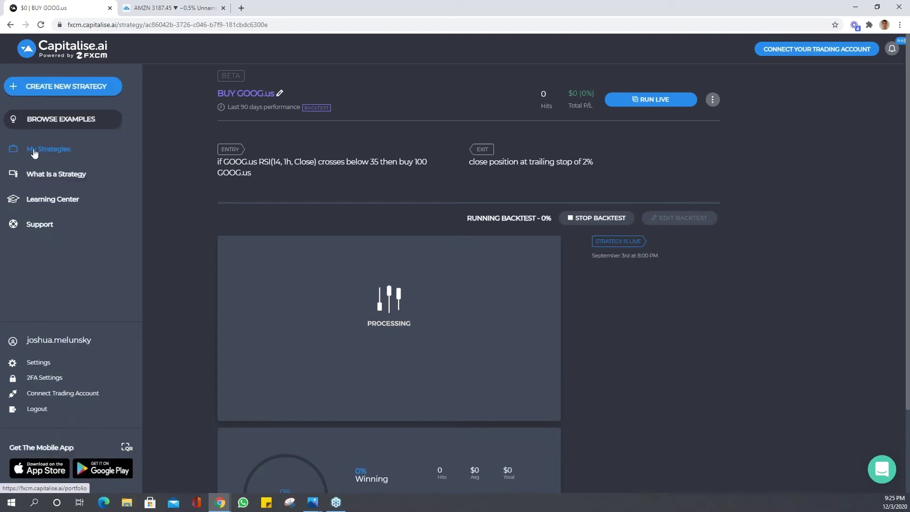
click(34, 152)
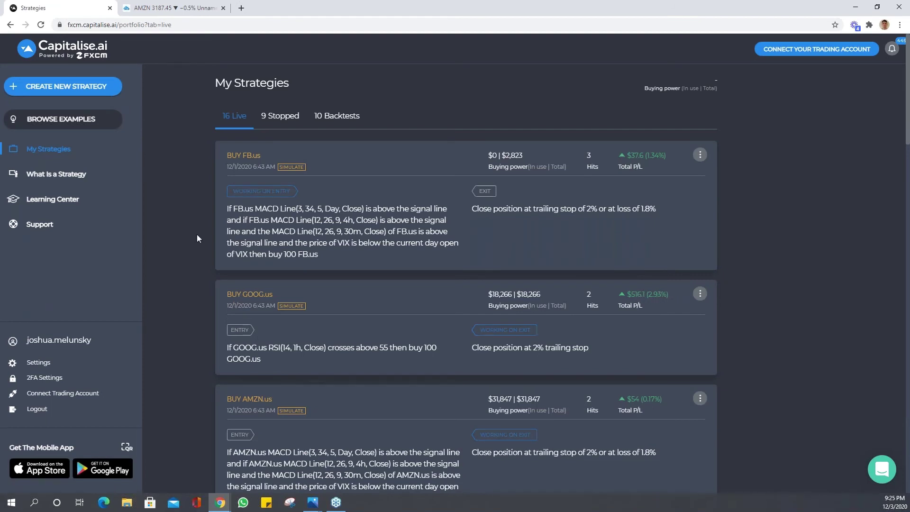
Scroll the Backtests list to the 2% BUY TSLA.us candle rerun: 29 hits, $764.8 profit
click(336, 116)
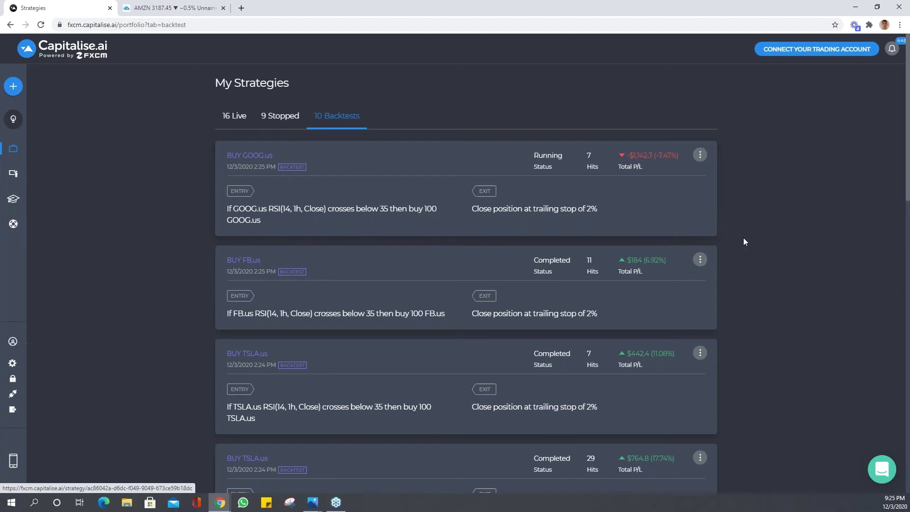
scroll(743, 240, down, 1)
scroll(743, 240, down, 2)
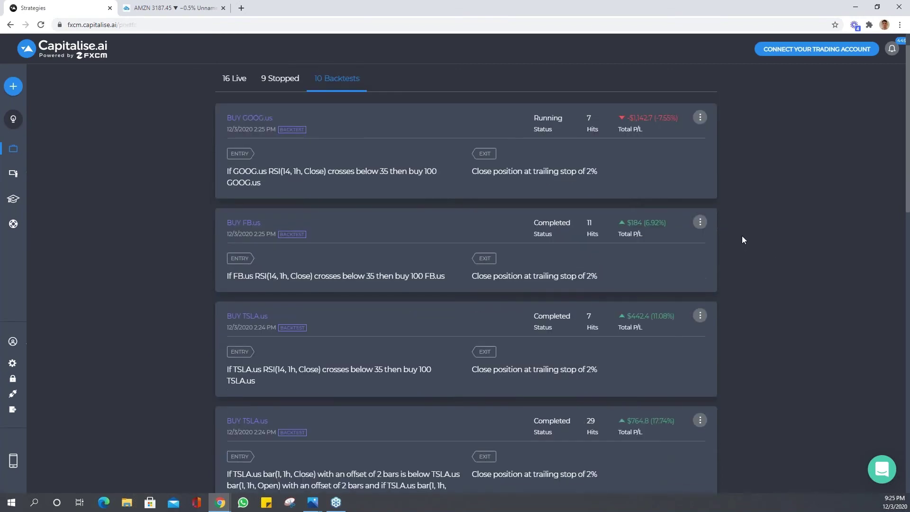
scroll(741, 235, down, 10)
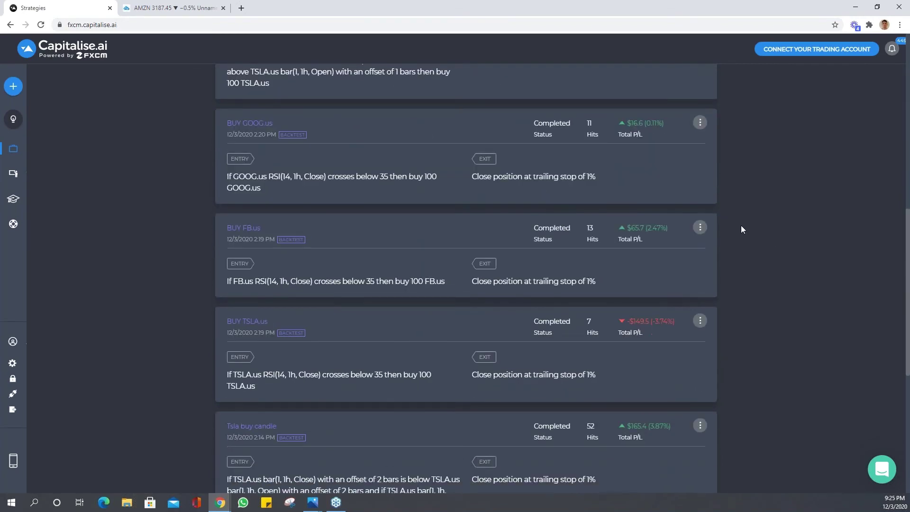
scroll(741, 226, down, 1)
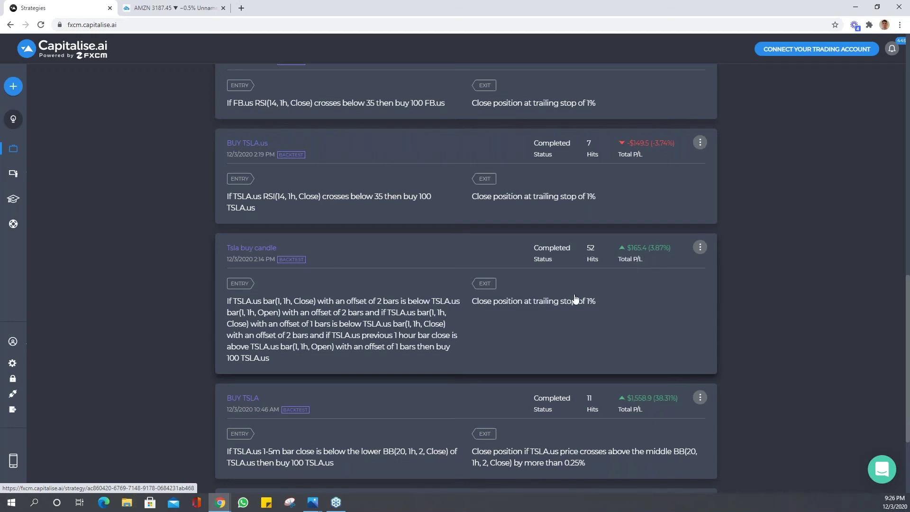
scroll(620, 274, up, 1)
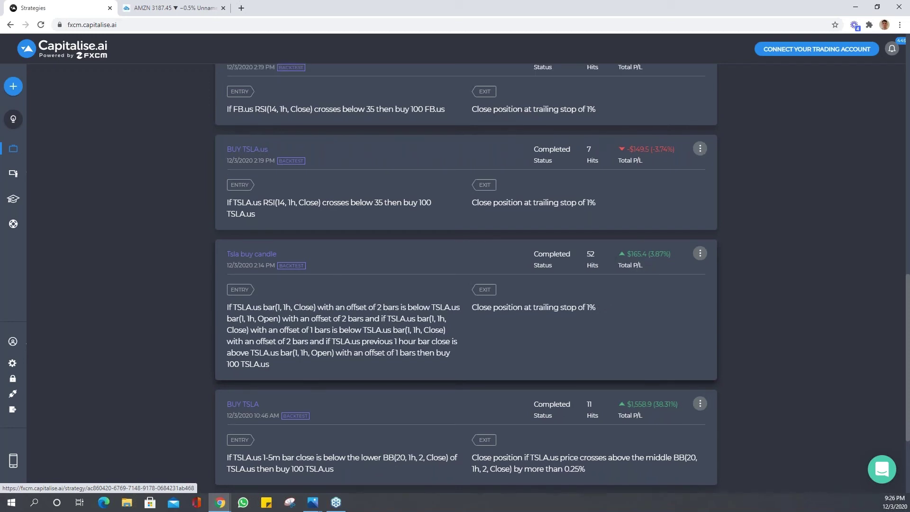
scroll(620, 273, up, 4)
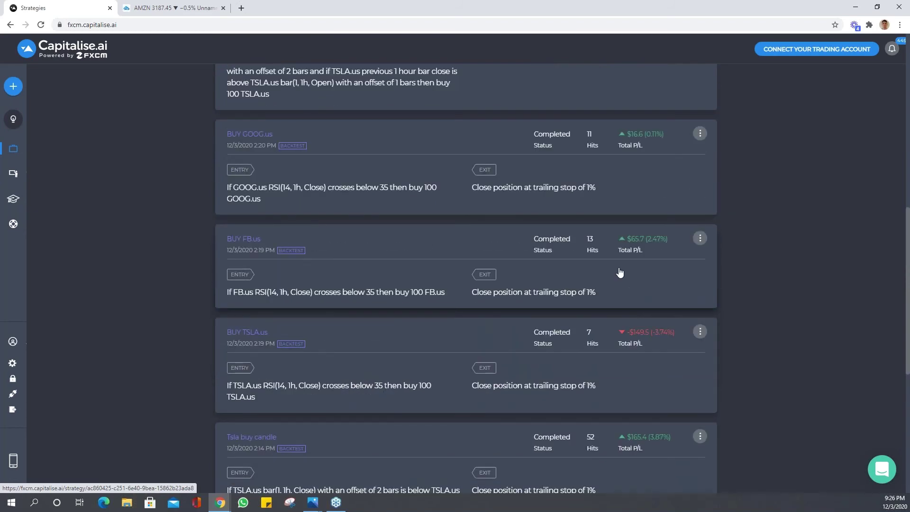
scroll(620, 273, up, 3)
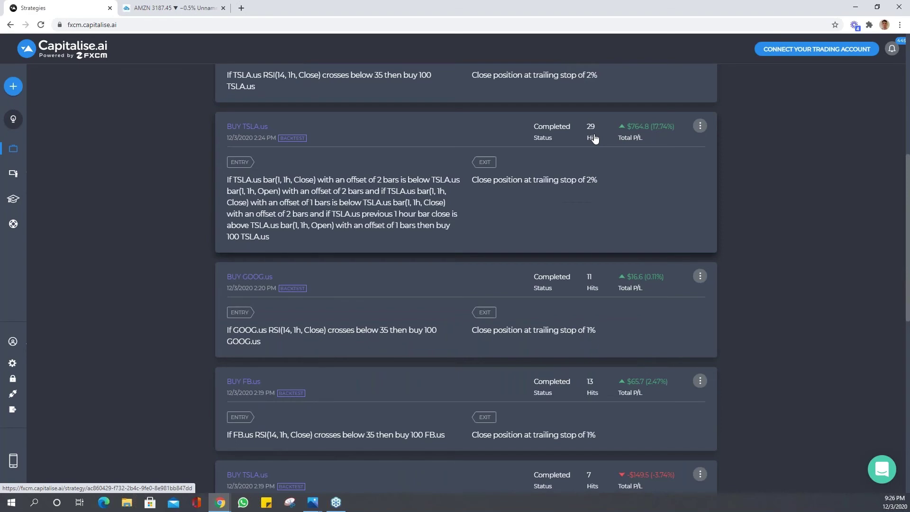
scroll(594, 139, down, 1)
scroll(595, 139, down, 4)
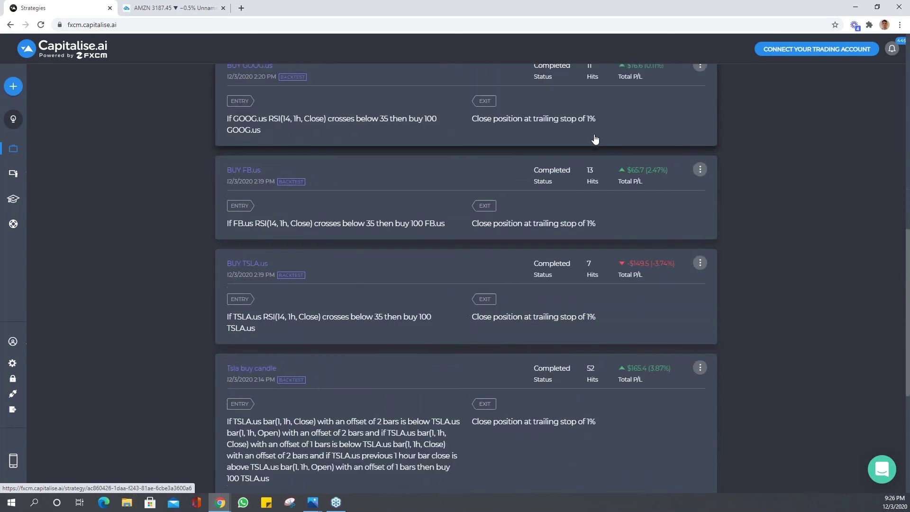
scroll(596, 138, up, 5)
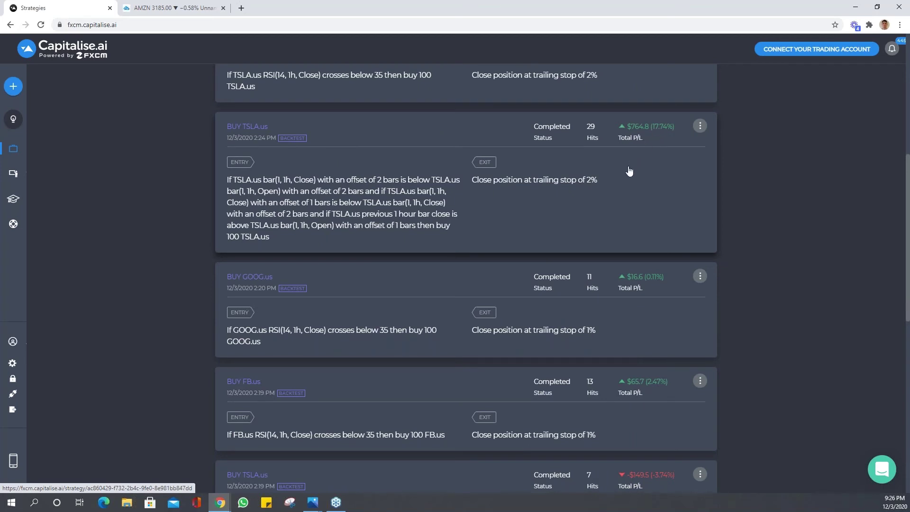
scroll(629, 171, down, 3)
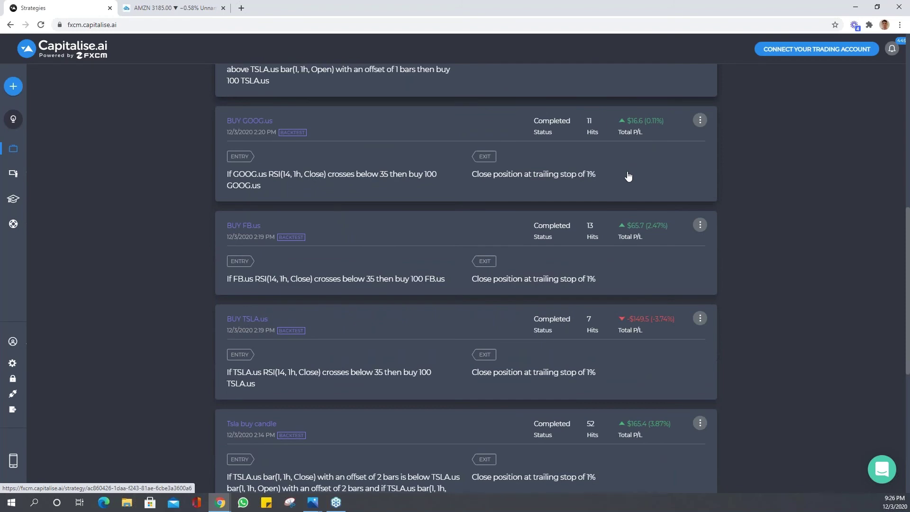
scroll(628, 176, down, 1)
scroll(647, 206, up, 4)
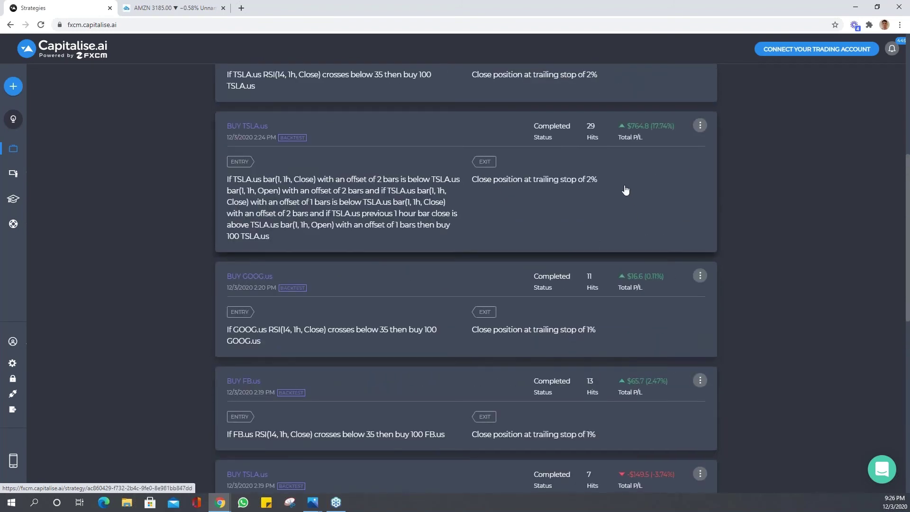
scroll(626, 190, down, 3)
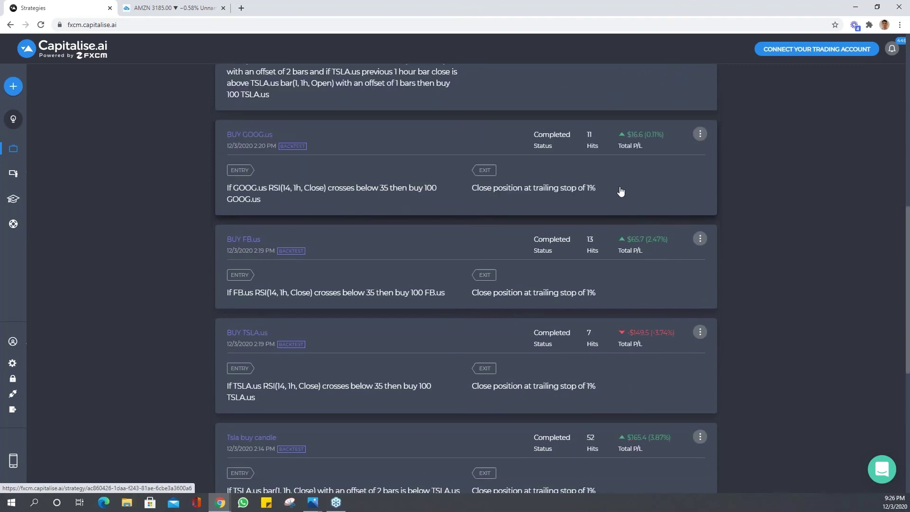
scroll(621, 191, down, 1)
scroll(584, 242, down, 2)
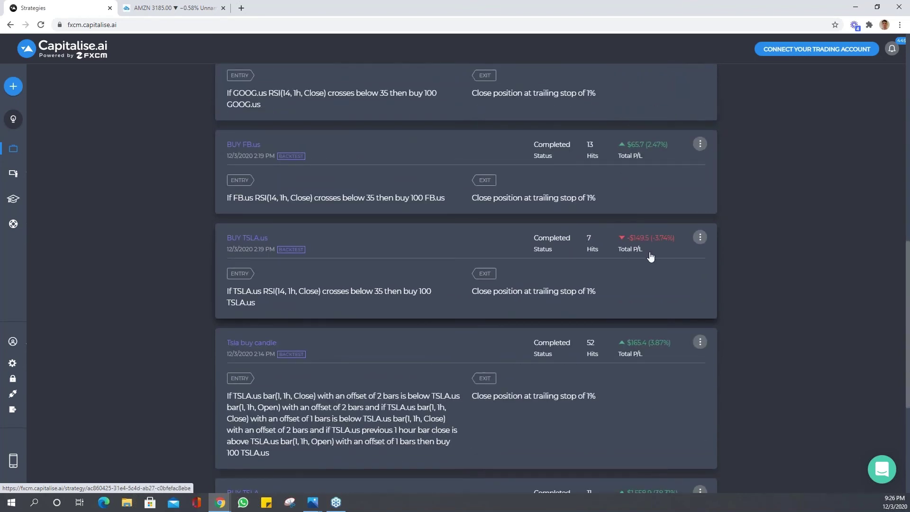
scroll(650, 256, up, 3)
scroll(587, 166, up, 5)
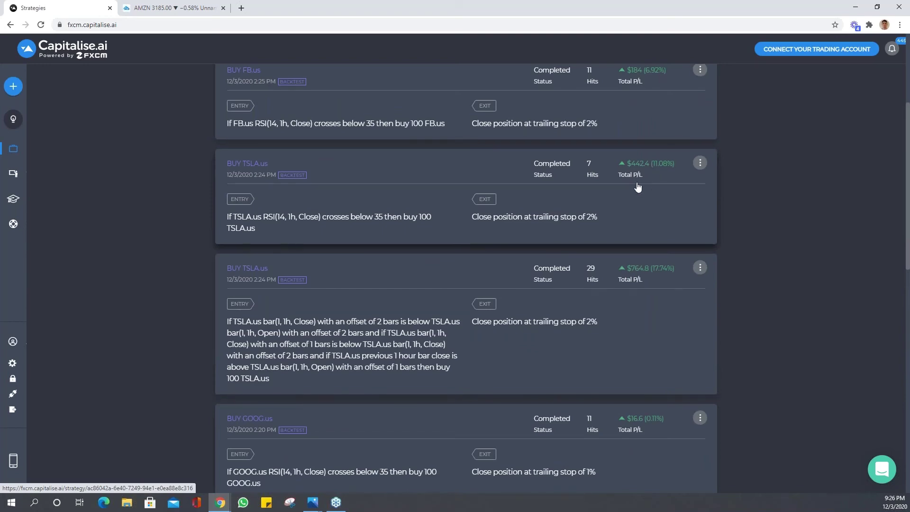
scroll(590, 304, down, 6)
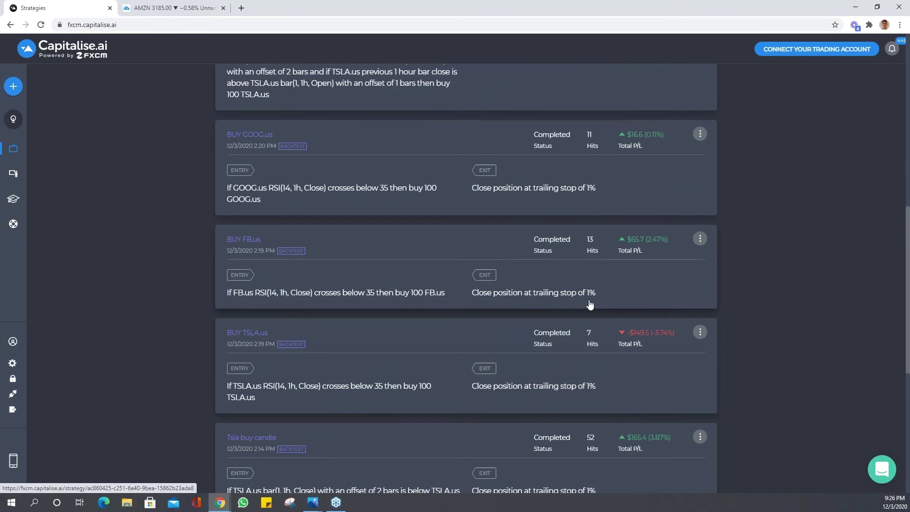
scroll(590, 304, up, 6)
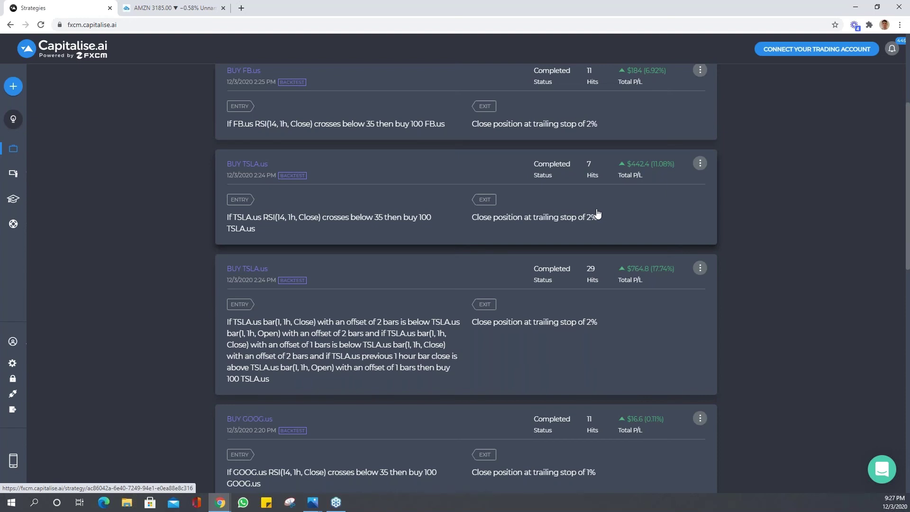
scroll(598, 213, down, 3)
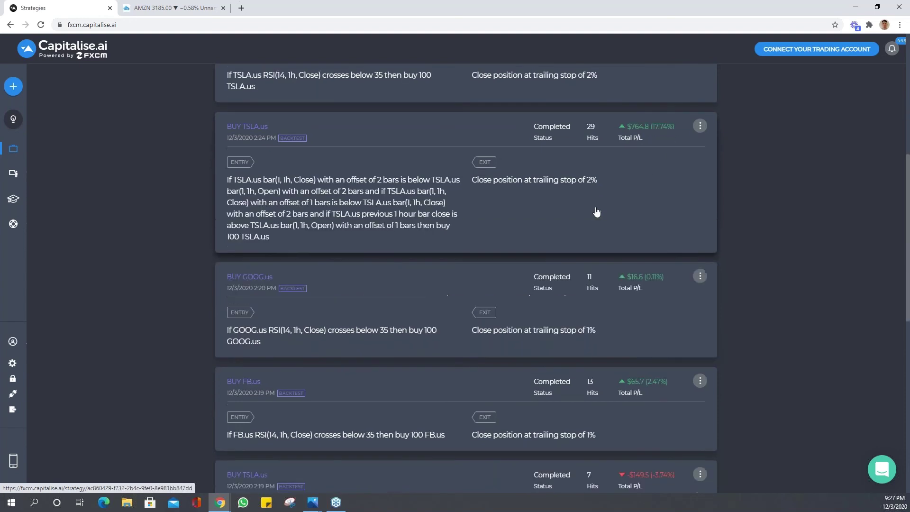
scroll(597, 212, up, 1)
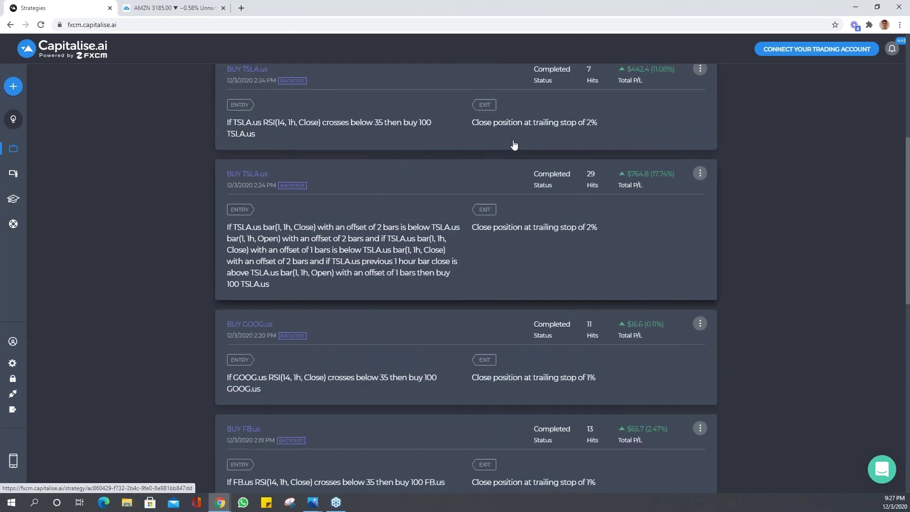
scroll(589, 209, up, 2)
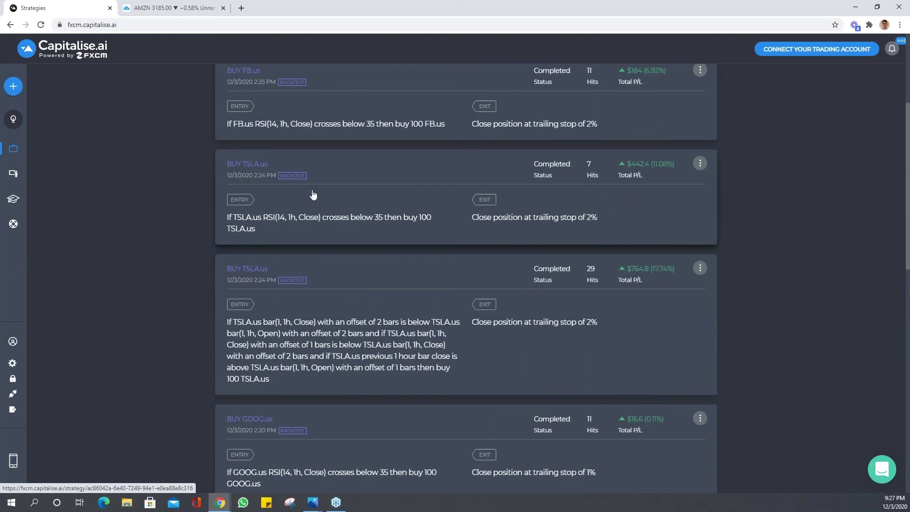
scroll(621, 217, up, 1)
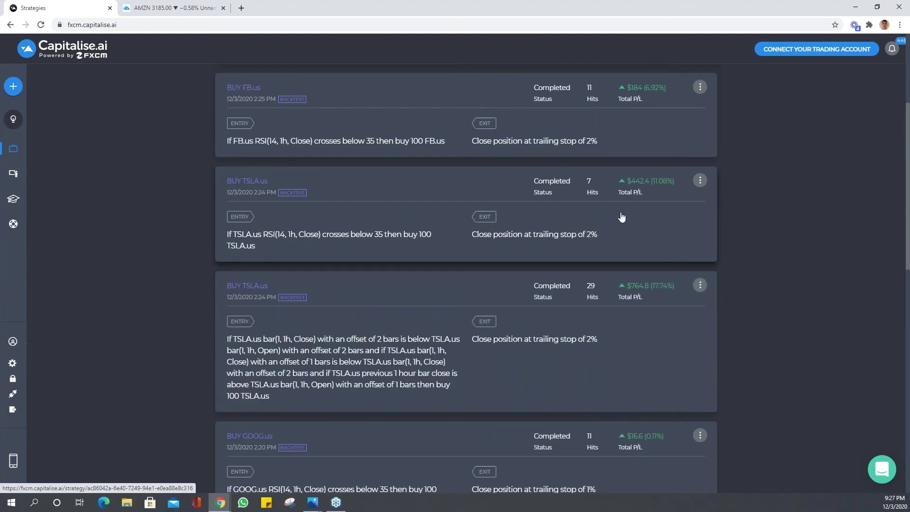
scroll(621, 217, up, 1)
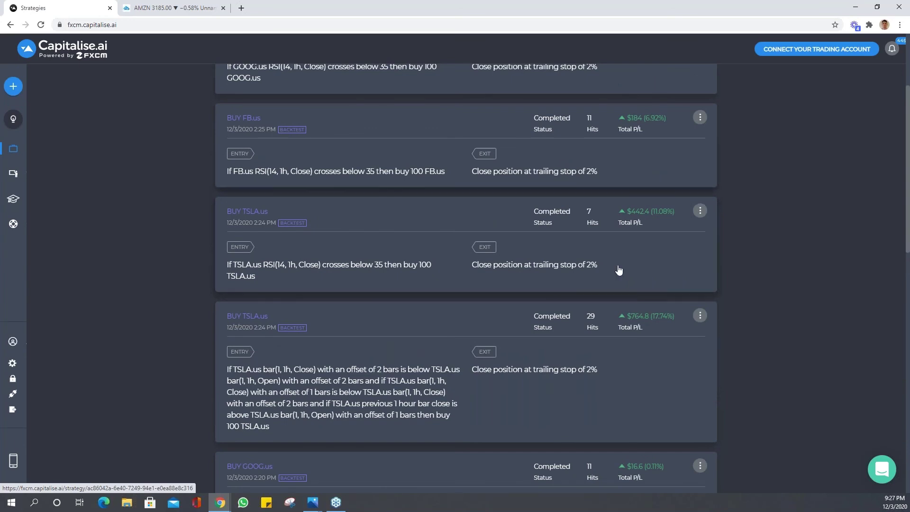
scroll(618, 268, down, 5)
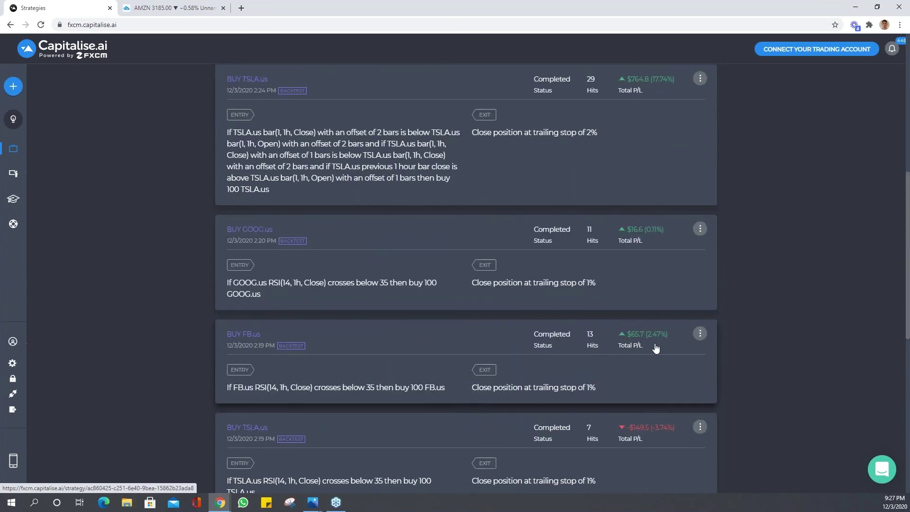
scroll(655, 348, up, 5)
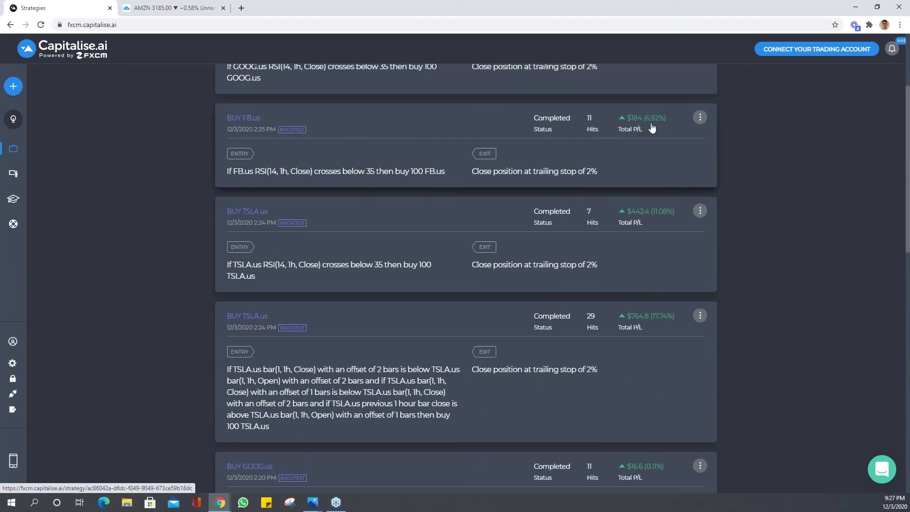
scroll(652, 127, down, 1)
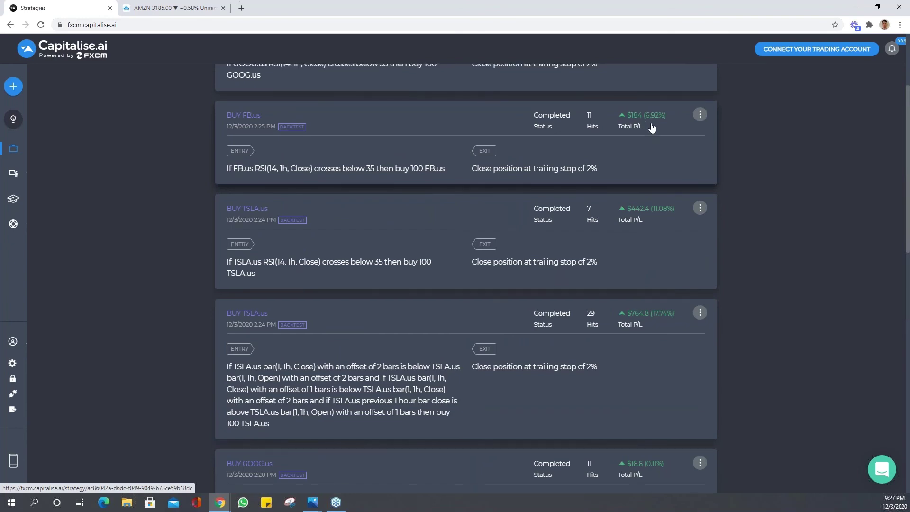
scroll(652, 127, down, 2)
scroll(653, 127, up, 2)
scroll(652, 128, down, 1)
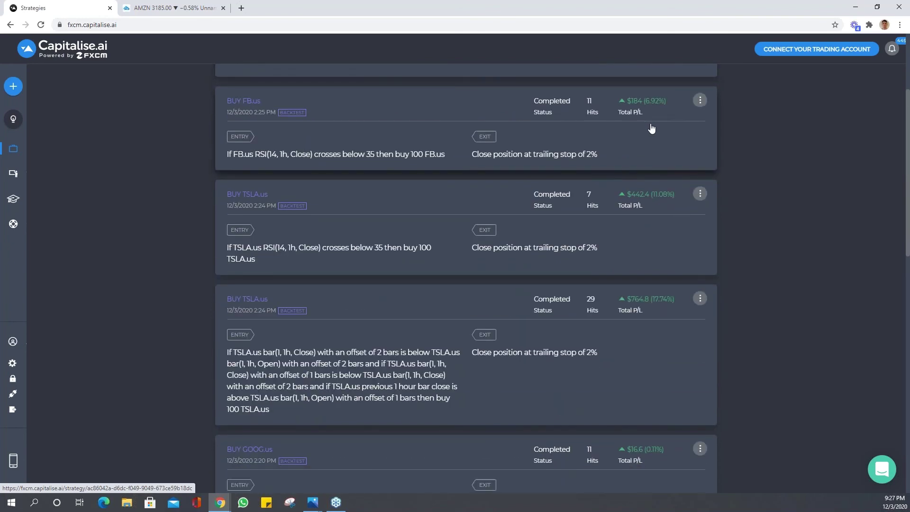
scroll(652, 128, down, 1)
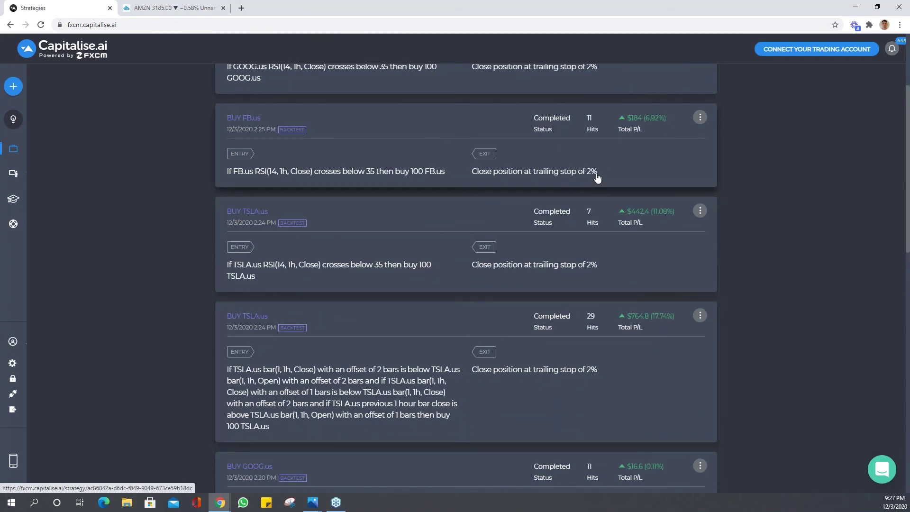
scroll(597, 177, up, 1)
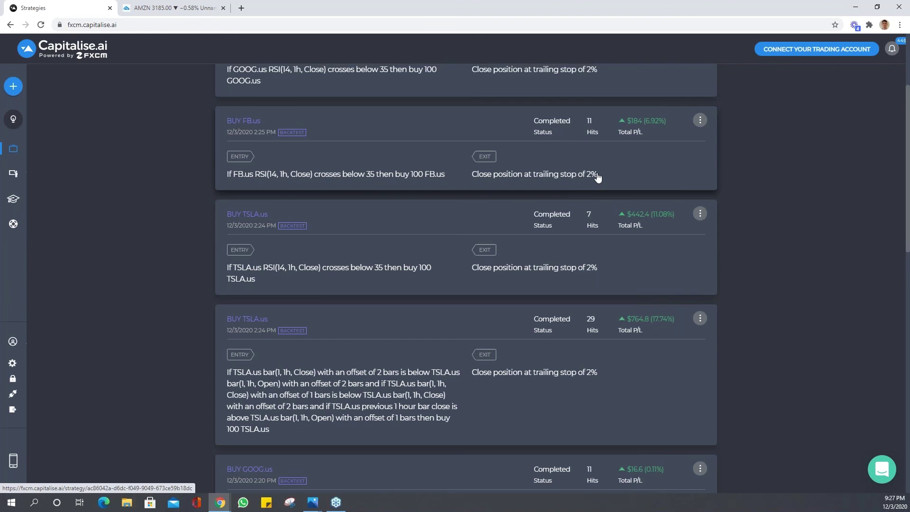
scroll(597, 178, up, 2)
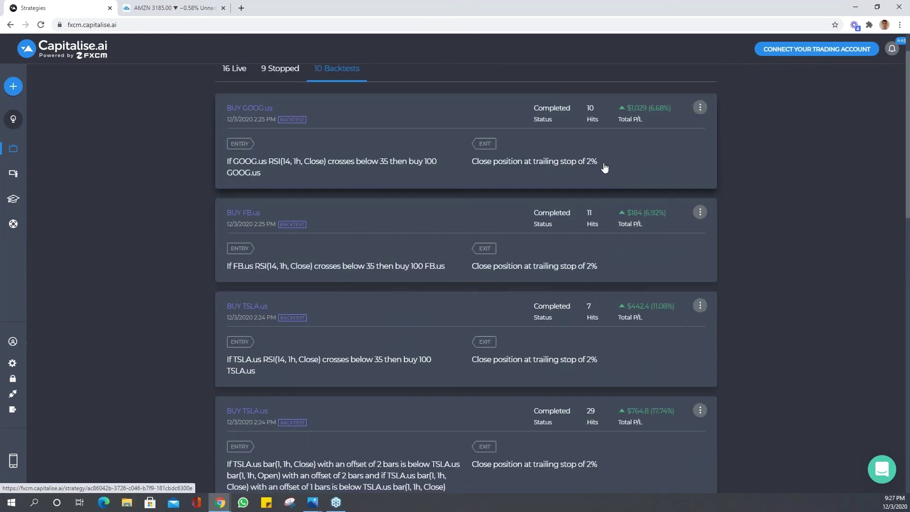
scroll(580, 232, down, 1)
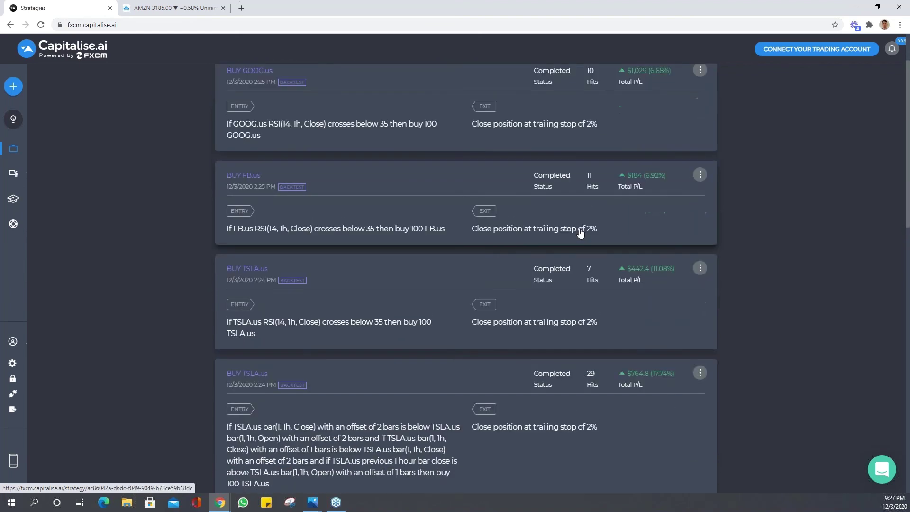
scroll(580, 233, down, 3)
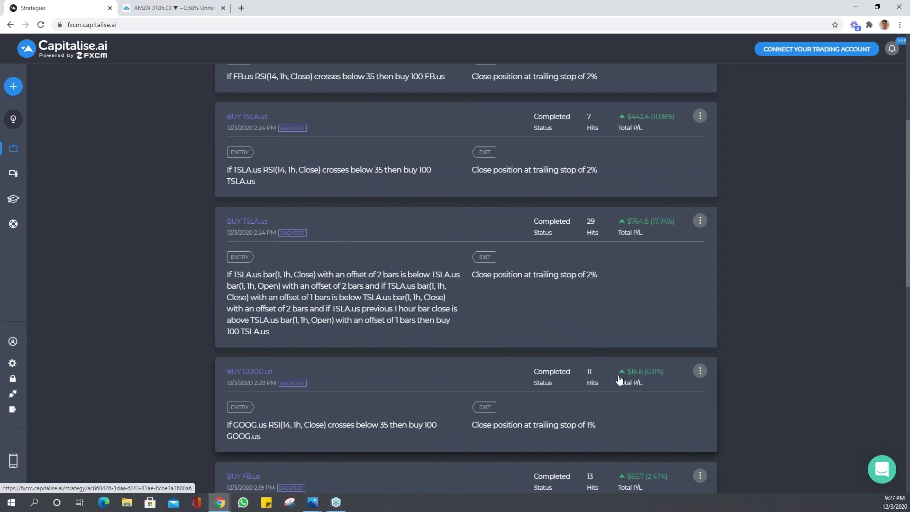
scroll(619, 379, up, 1)
scroll(619, 378, up, 5)
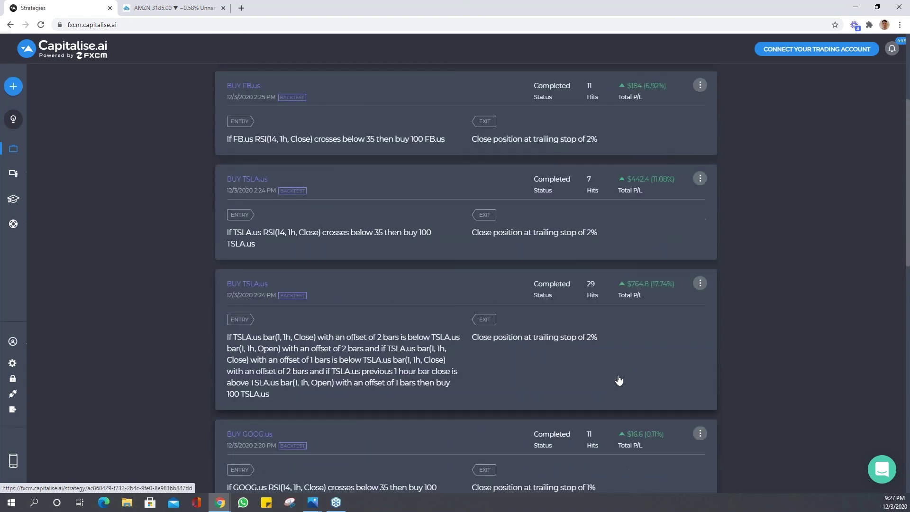